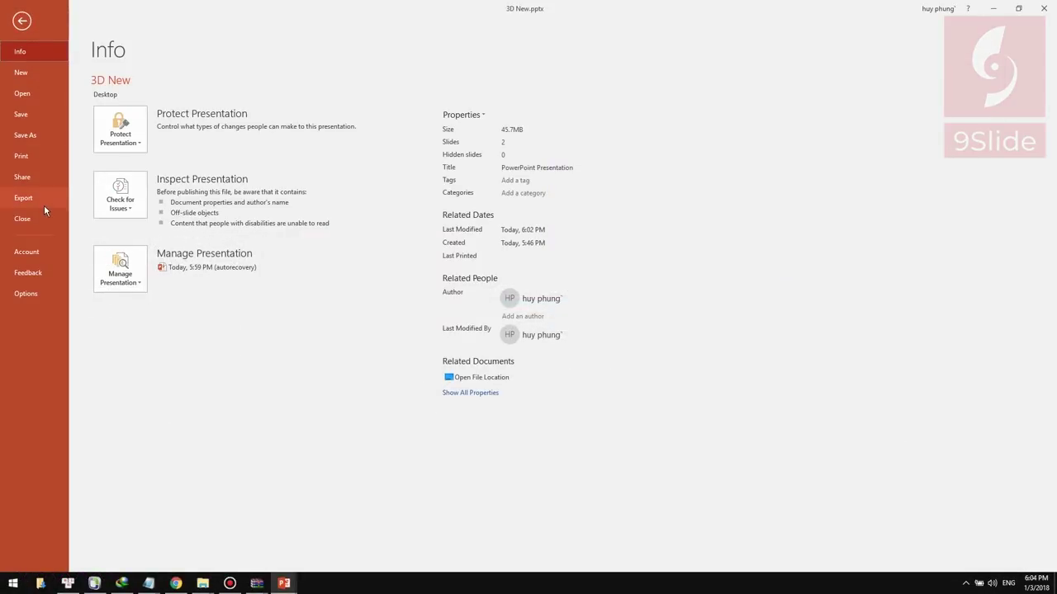
# Set the Create a Video export quality to Ultra HD (4K)
pyautogui.click(33, 200)
pyautogui.click(166, 125)
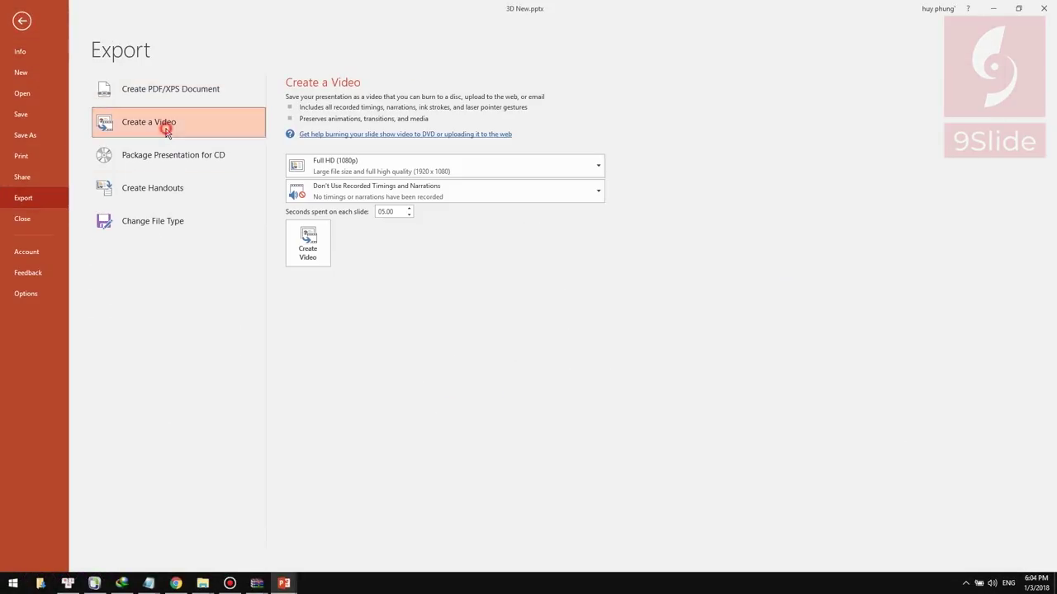
pyautogui.click(346, 169)
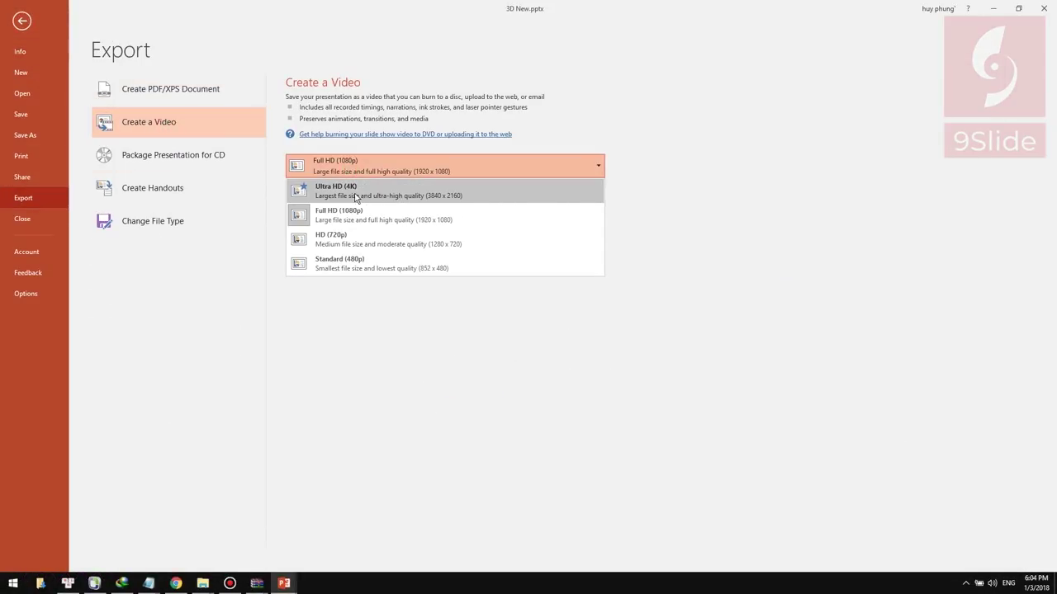
pyautogui.click(336, 191)
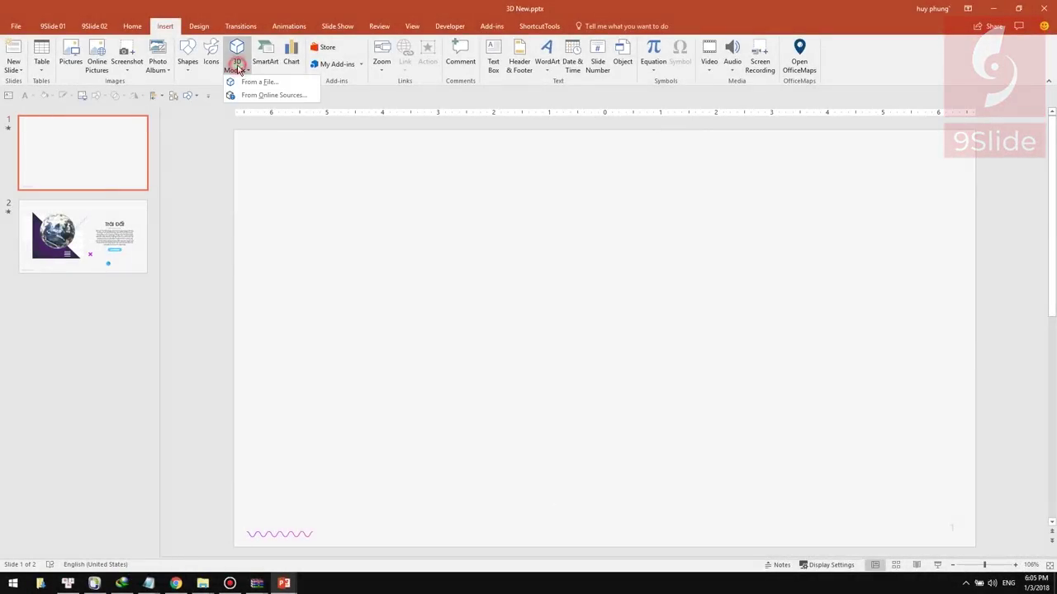
# Insert the T-rex and pterodactyl models from the online Dinosaurs category
pyautogui.click(259, 96)
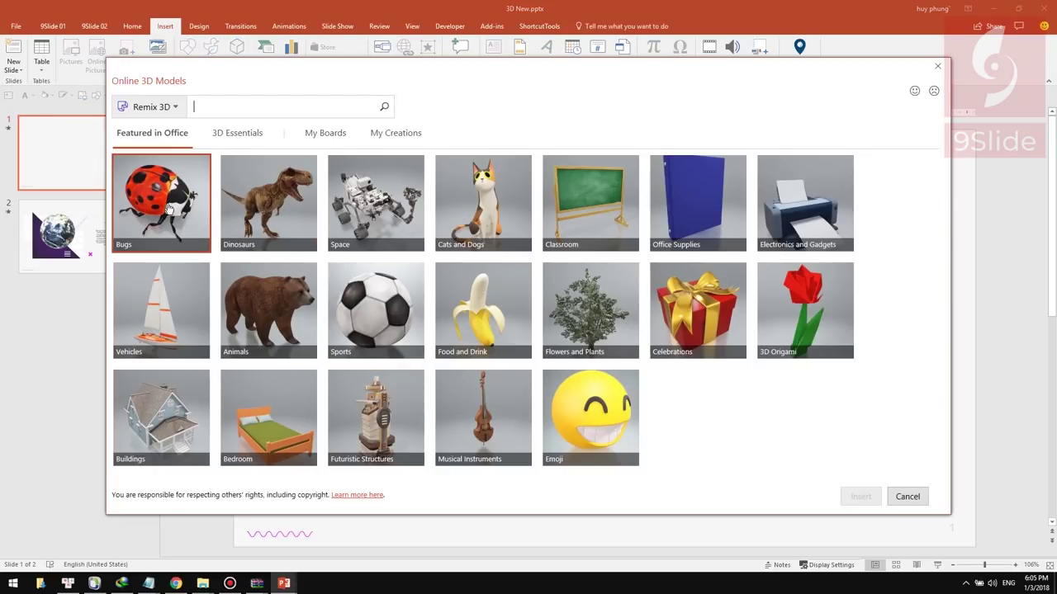
pyautogui.click(258, 201)
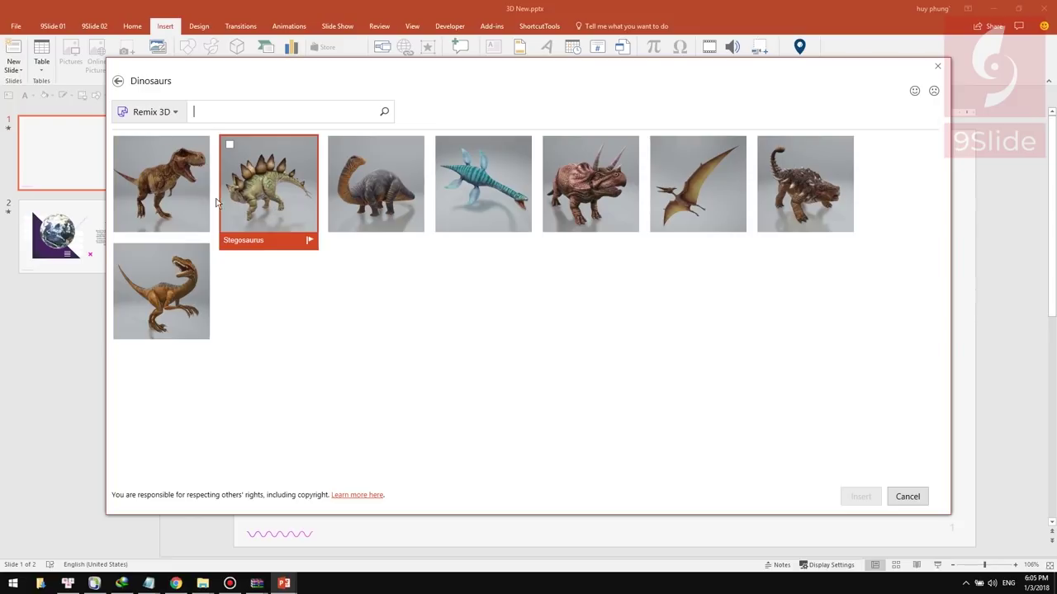
pyautogui.click(665, 194)
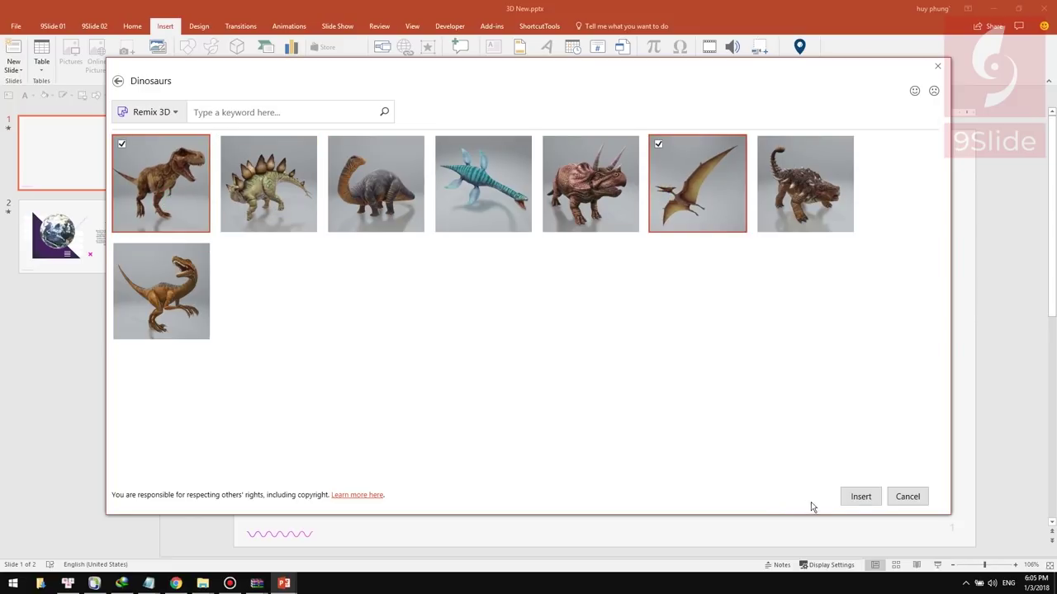
pyautogui.press('Return')
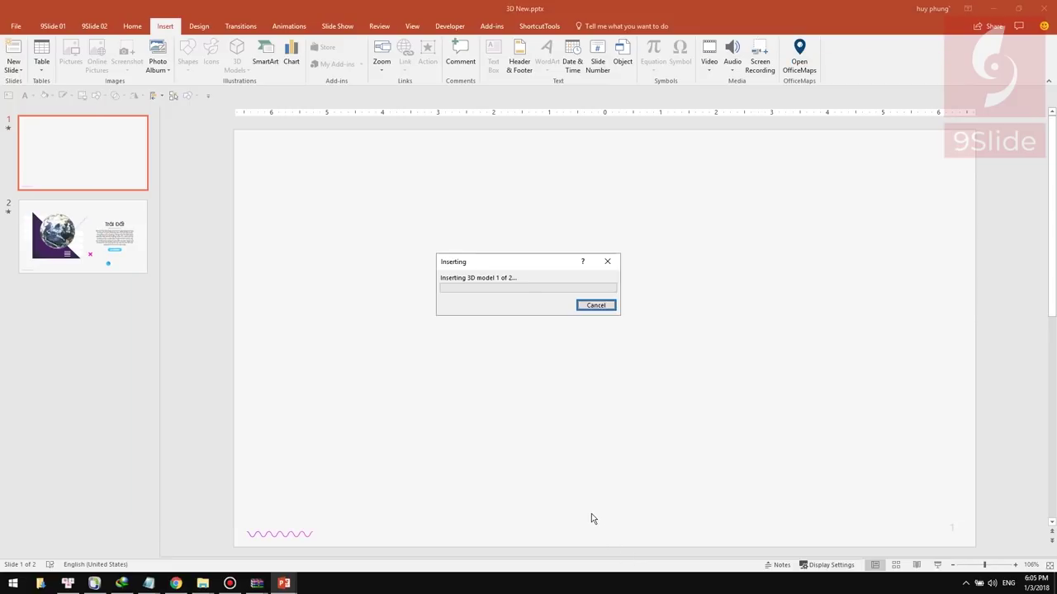
# Move the T-rex left and the pterodactyl up-right, then turn both toward side-on views
pyautogui.click(596, 503)
pyautogui.moveTo(623, 402); pyautogui.dragTo(422, 409)
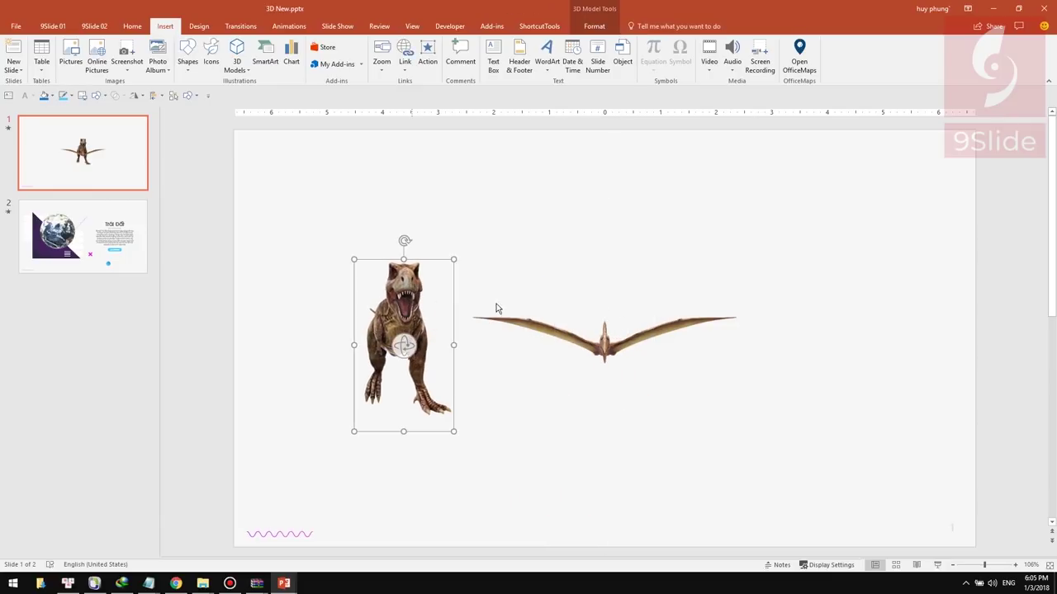
pyautogui.moveTo(718, 286); pyautogui.dragTo(818, 233)
pyautogui.click(811, 394)
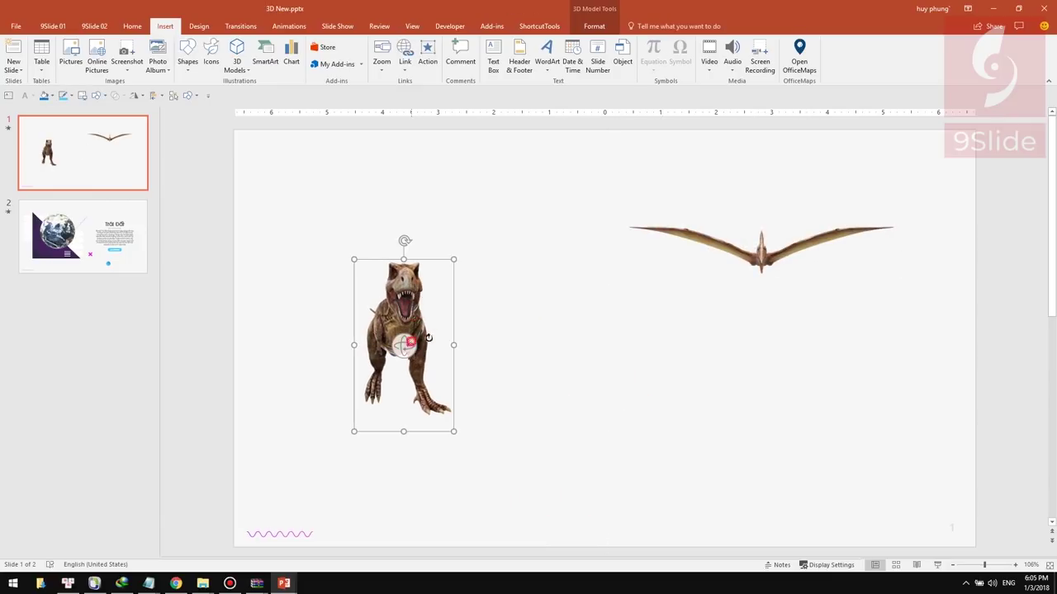
pyautogui.moveTo(428, 337)
pyautogui.mouseDown()
pyautogui.moveTo(319, 376)
pyautogui.moveTo(432, 443)
pyautogui.moveTo(501, 141)
pyautogui.moveTo(413, 334)
pyautogui.moveTo(463, 252)
pyautogui.moveTo(559, 186)
pyautogui.moveTo(550, 154)
pyautogui.mouseUp()
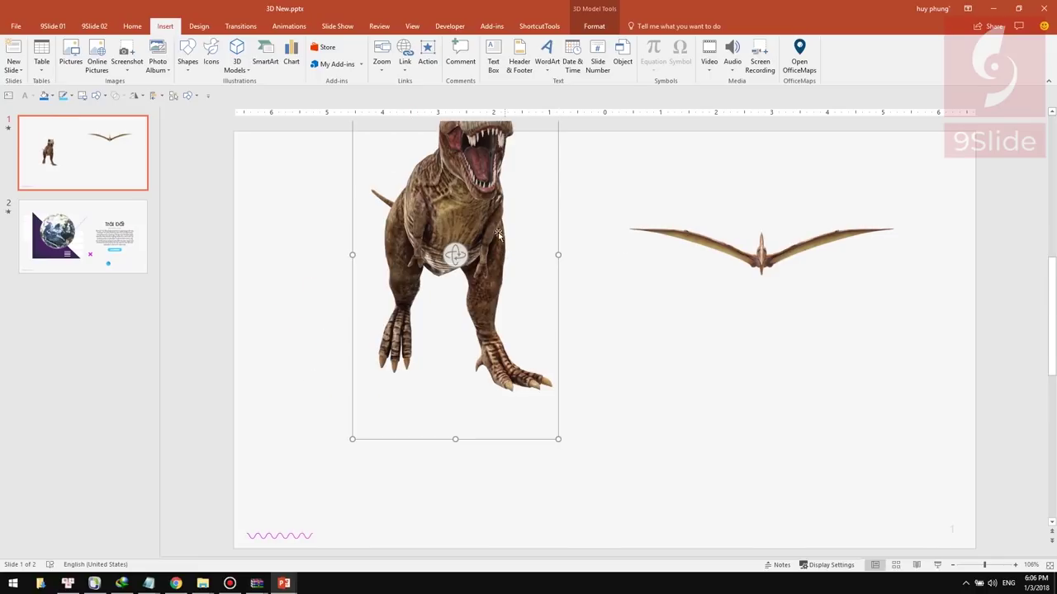
pyautogui.moveTo(464, 326); pyautogui.dragTo(578, 322)
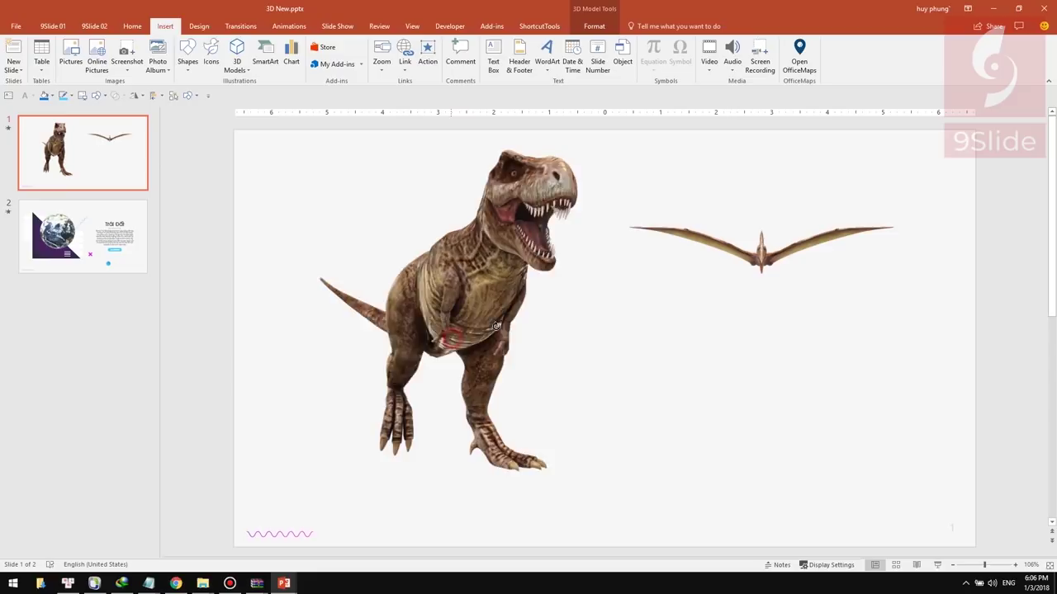
pyautogui.click(768, 260)
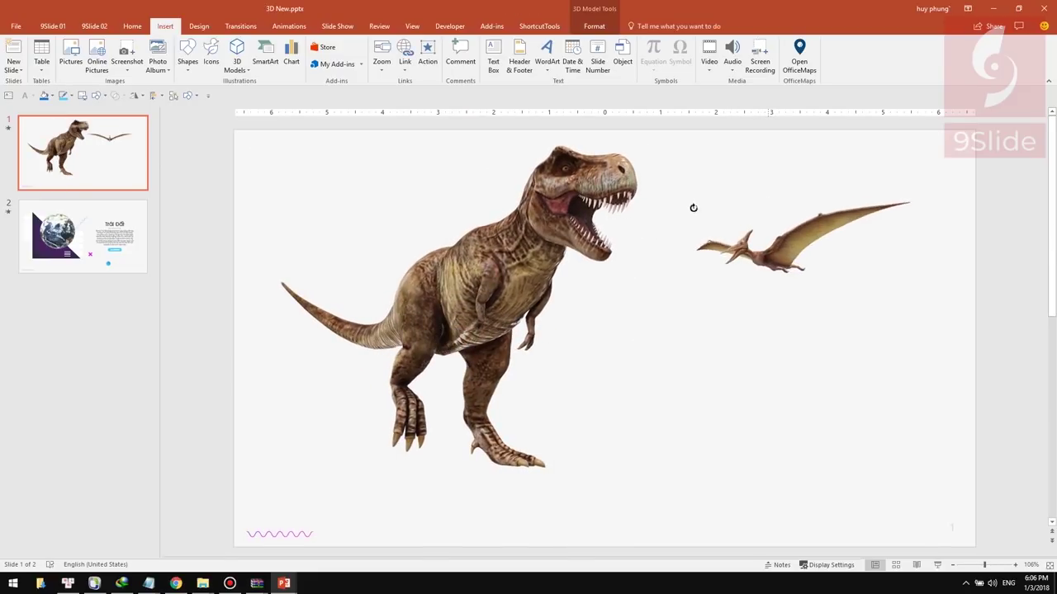
pyautogui.moveTo(766, 188)
pyautogui.mouseDown()
pyautogui.moveTo(548, 263)
pyautogui.moveTo(708, 198)
pyautogui.moveTo(781, 181)
pyautogui.moveTo(715, 217)
pyautogui.mouseUp()
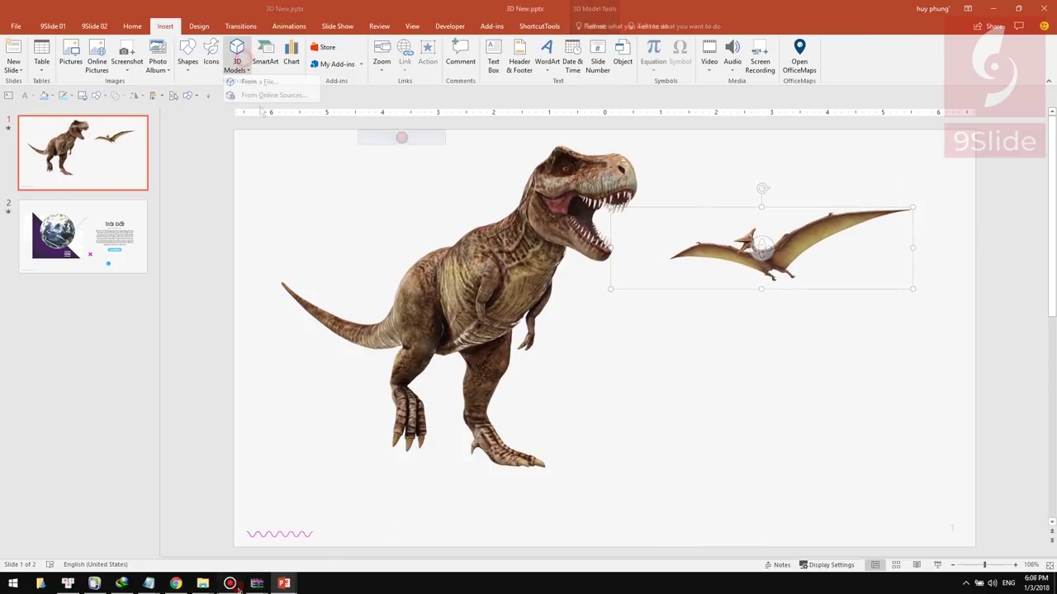
# Insert three 3D nines, a 9 ball and a robot from an online '9' search, then add blank slide 2
pyautogui.click(237, 66)
pyautogui.click(267, 94)
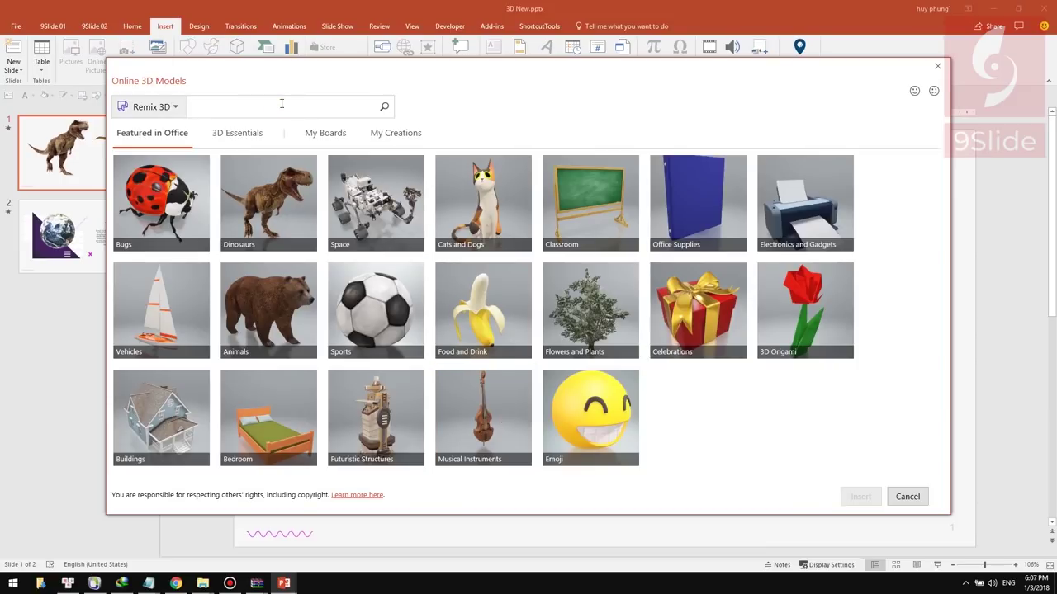
pyautogui.write('9')
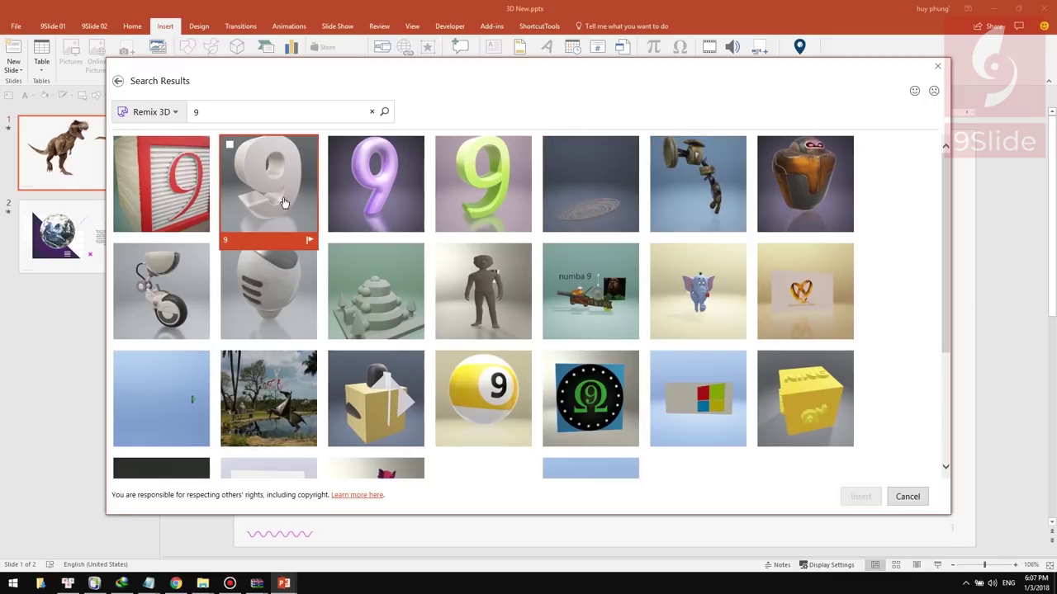
pyautogui.click(458, 202)
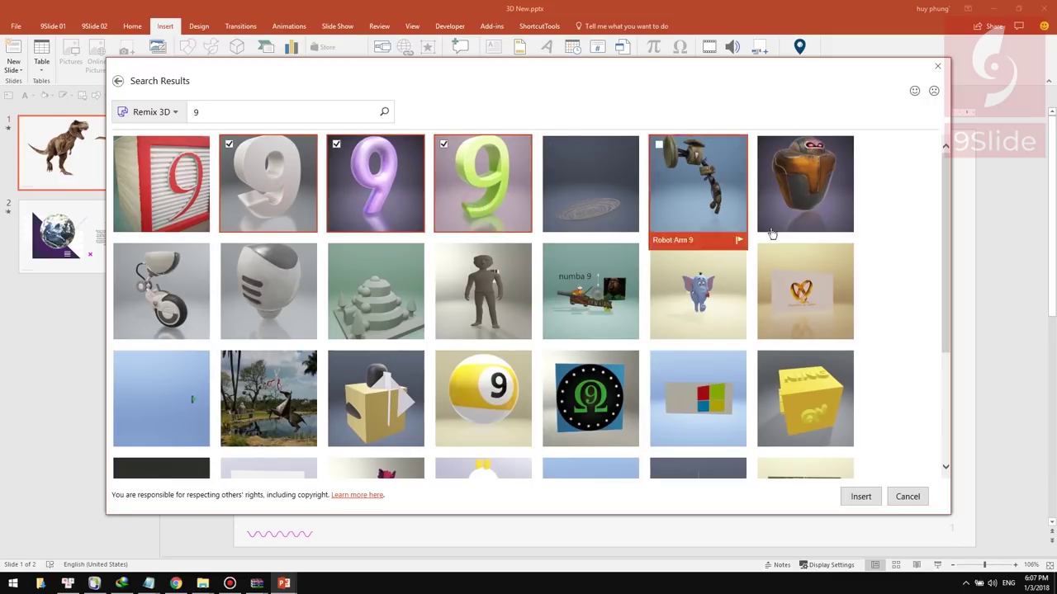
pyautogui.scroll(-5, 863, 287)
pyautogui.scroll(1, 864, 287)
pyautogui.scroll(4, 863, 288)
pyautogui.click(485, 395)
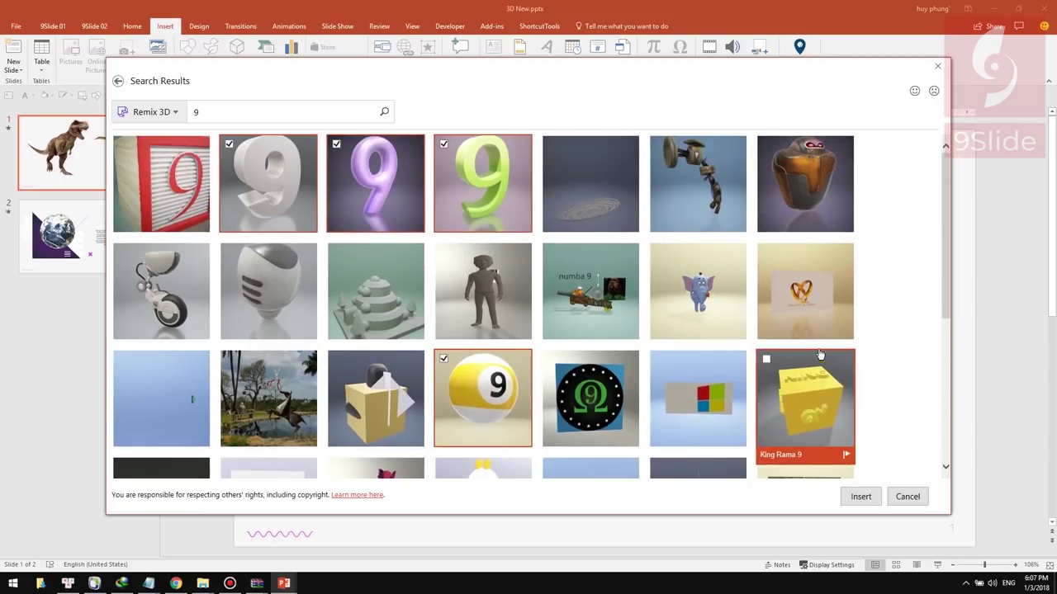
pyautogui.click(805, 186)
pyautogui.click(858, 496)
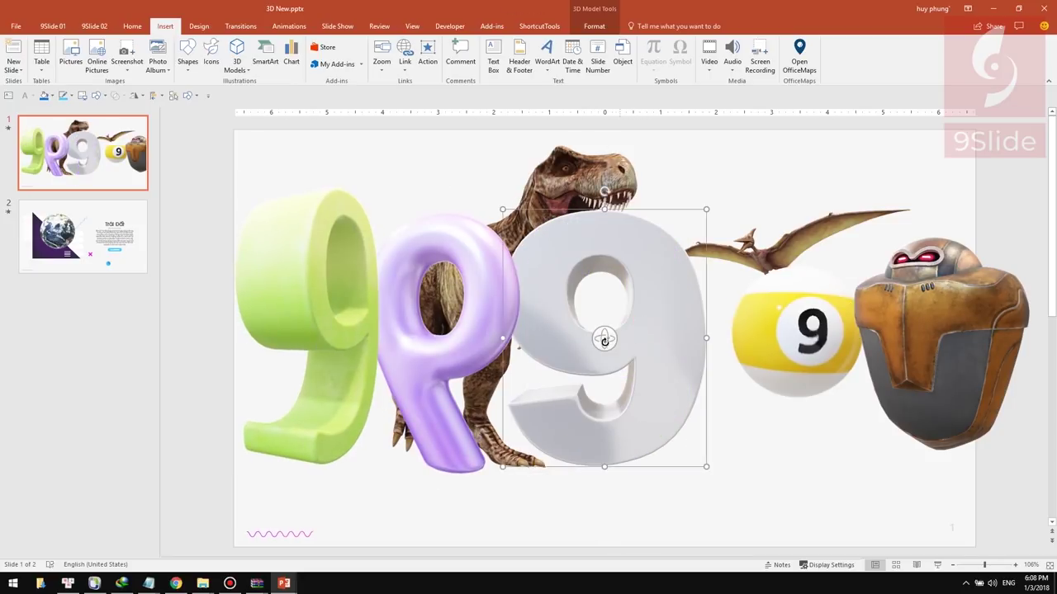
pyautogui.hotkey('ctrl', 'm')
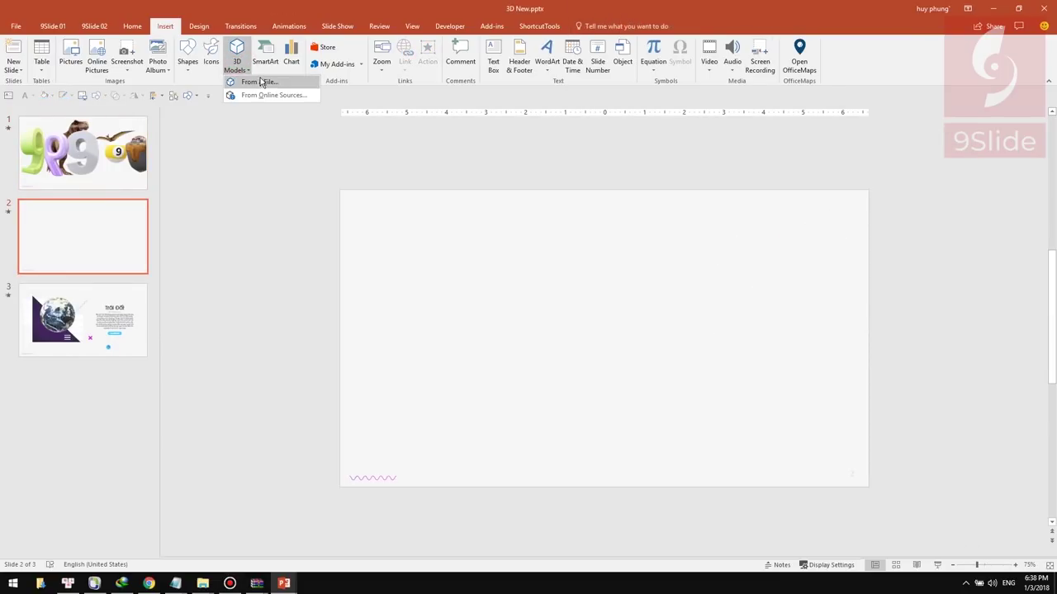
# Insert the FLASH+RIG .fbx file from Downloads as a 3D model, after checking supported file types
pyautogui.click(267, 83)
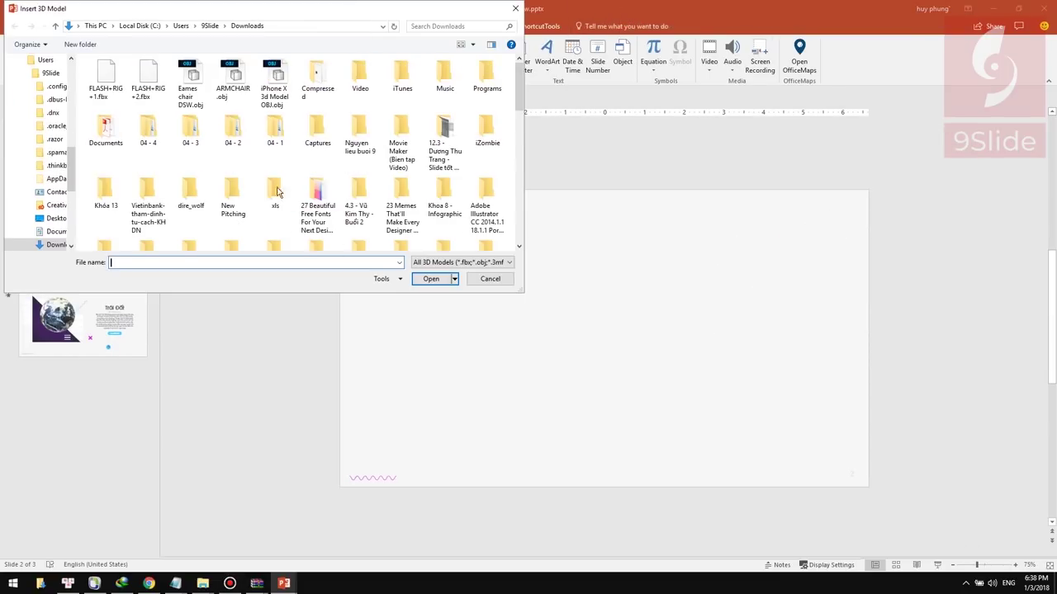
pyautogui.click(458, 263)
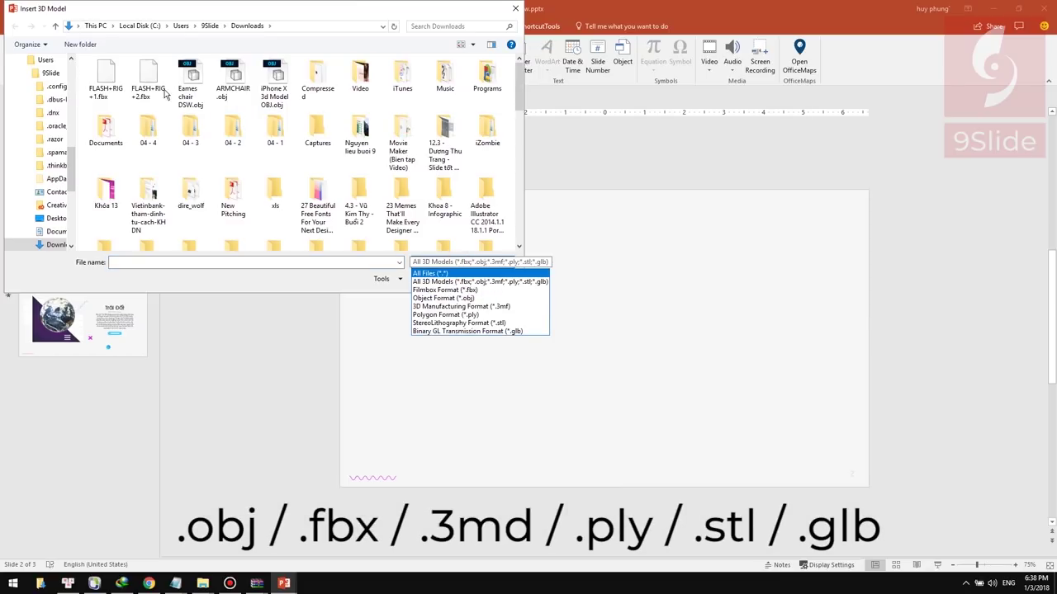
pyautogui.click(120, 79)
pyautogui.doubleClick(142, 85)
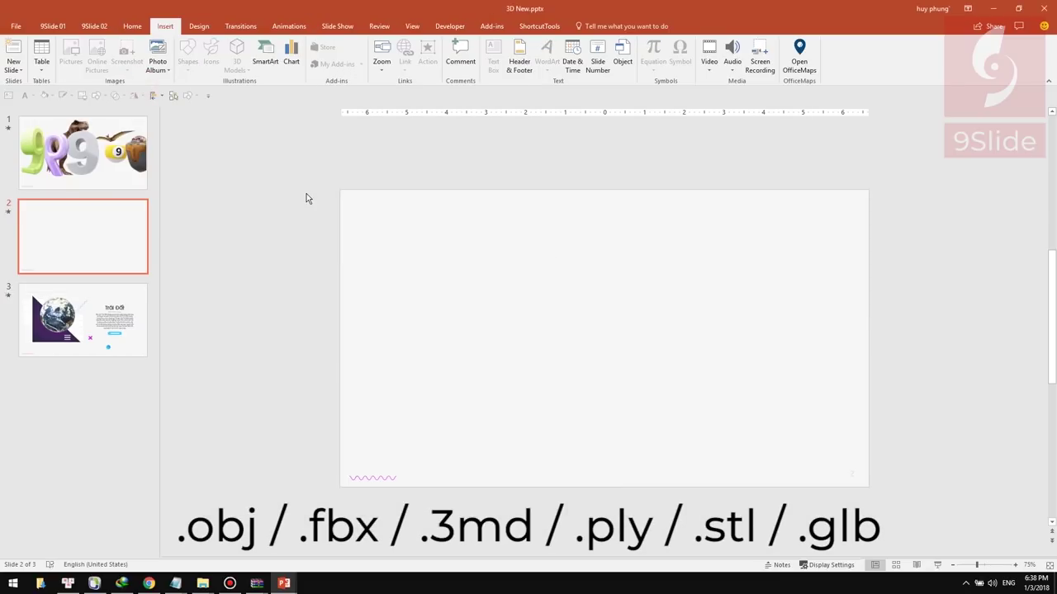
# Spin the Flash model, enlarge the bubble, move the title and body text on, and preview Morph
pyautogui.moveTo(603, 338)
pyautogui.mouseDown()
pyautogui.moveTo(67, 350)
pyautogui.moveTo(485, 375)
pyautogui.moveTo(631, 368)
pyautogui.mouseUp()
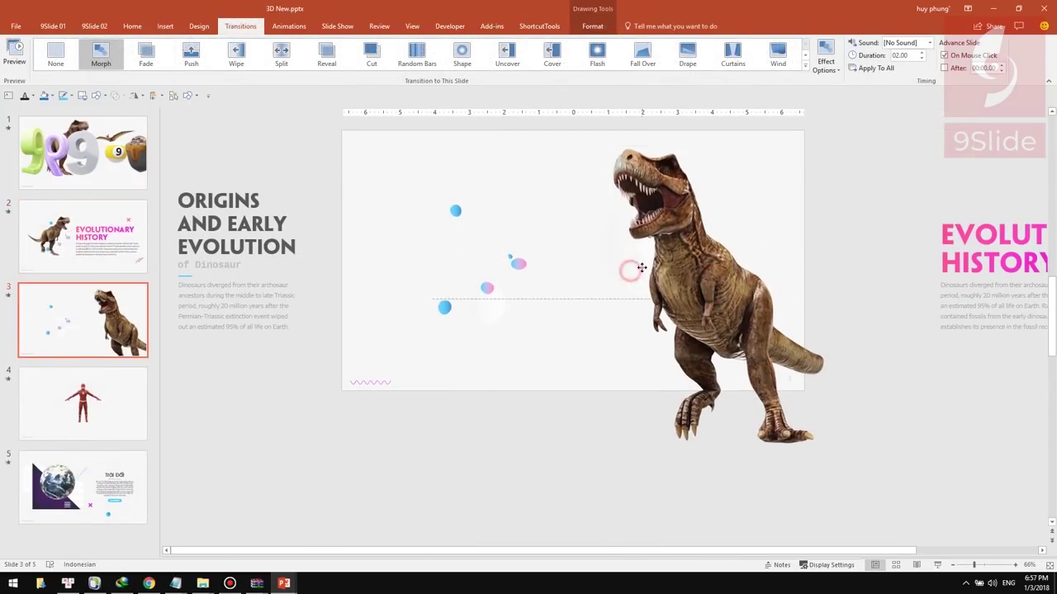
pyautogui.moveTo(753, 329); pyautogui.dragTo(772, 308)
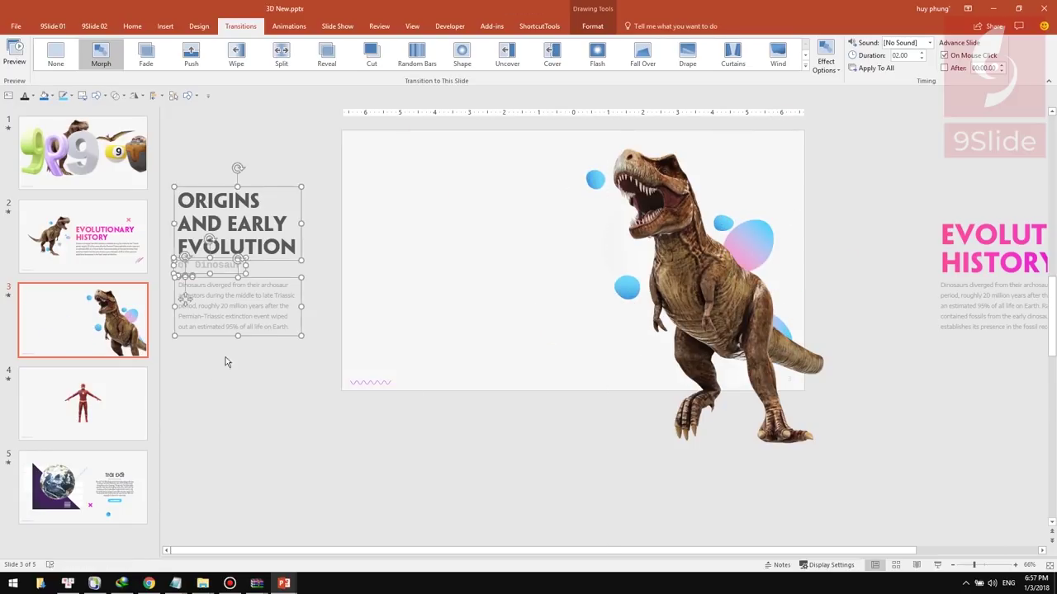
pyautogui.moveTo(226, 358); pyautogui.dragTo(512, 344)
pyautogui.click(15, 53)
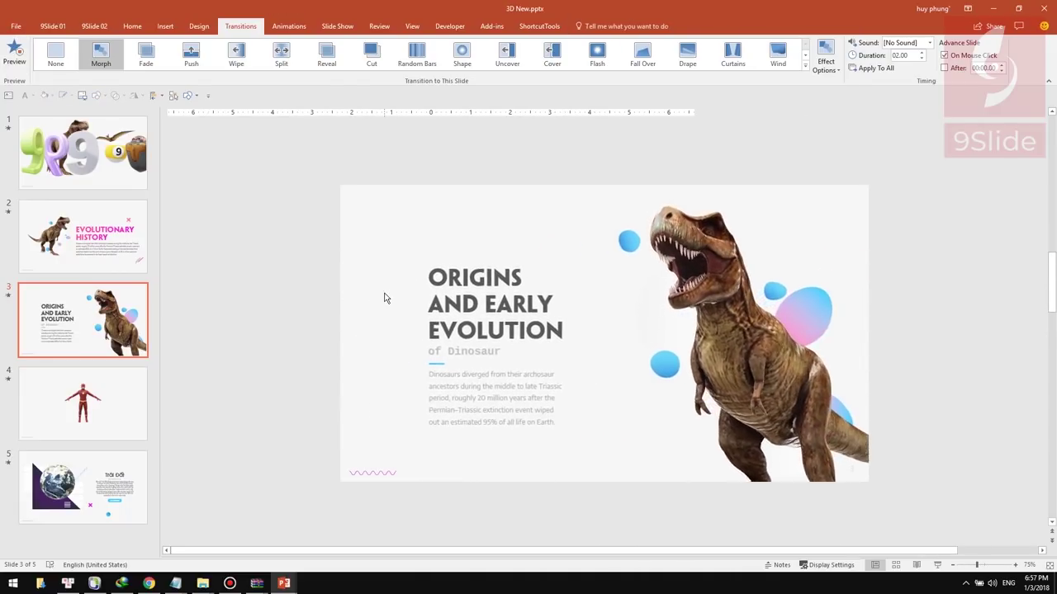
pyautogui.click(15, 53)
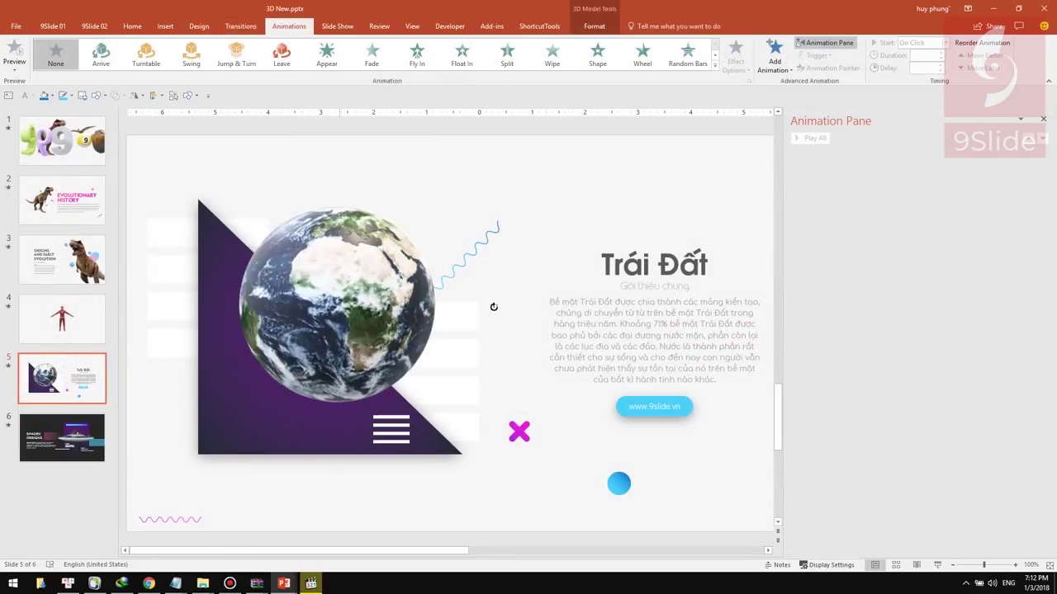
# Try a Strong Arrive animation on the earth model, then replace it with Turntable and preview
pyautogui.click(382, 297)
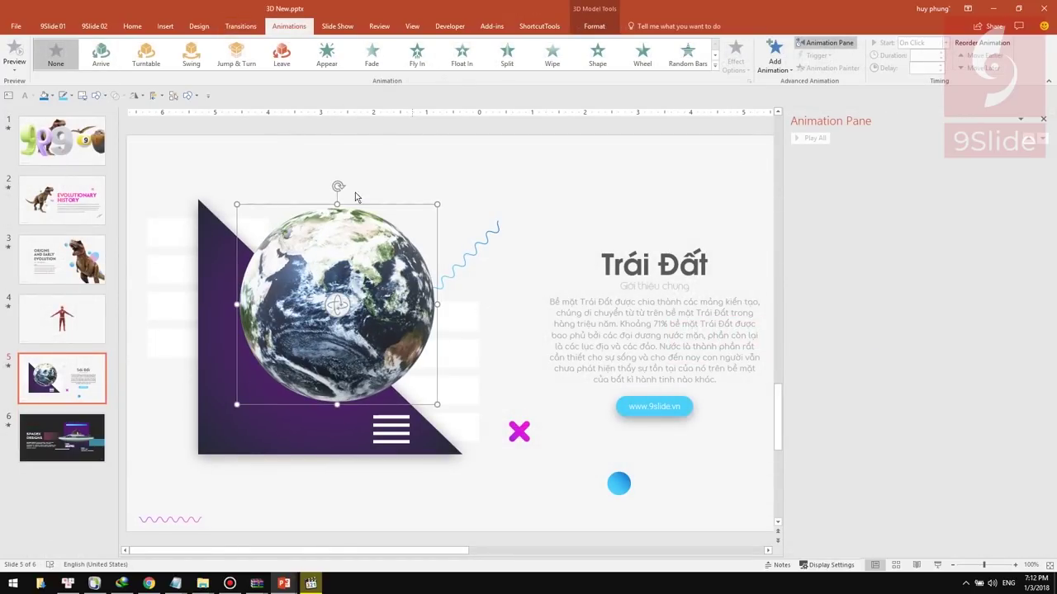
pyautogui.click(99, 57)
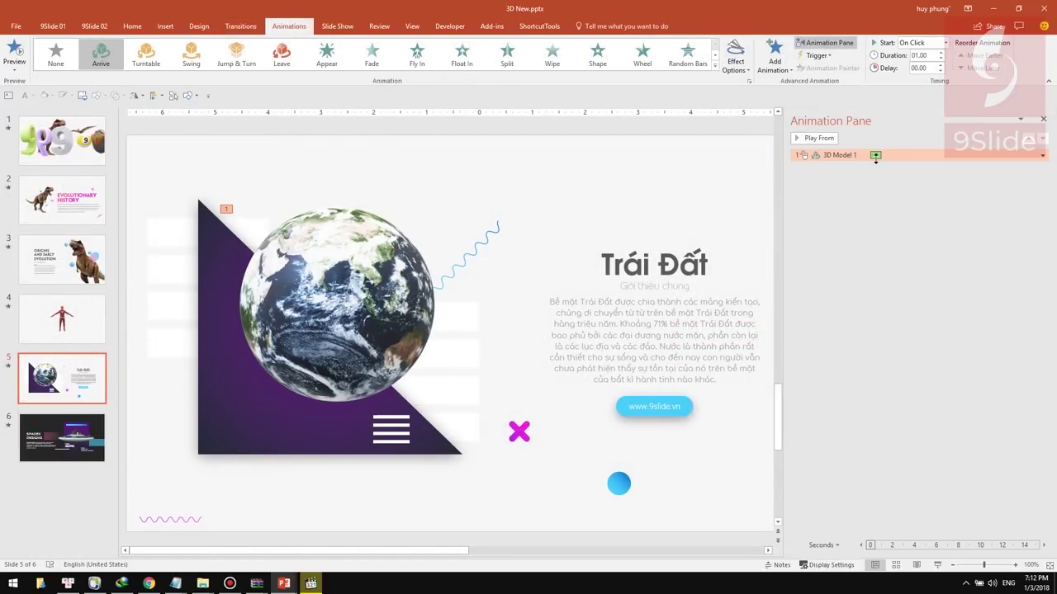
pyautogui.click(830, 139)
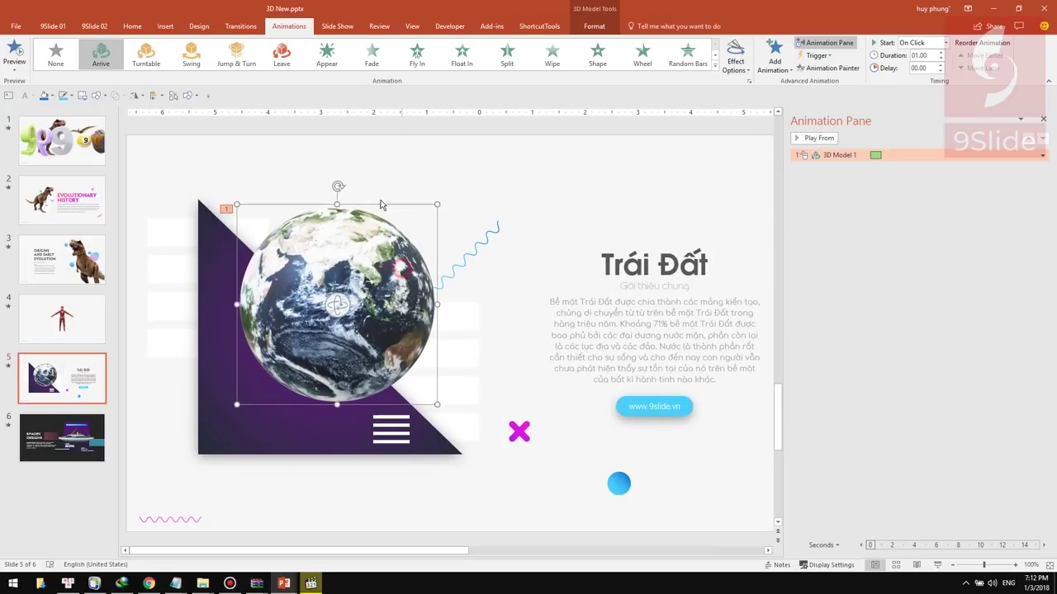
pyautogui.click(750, 62)
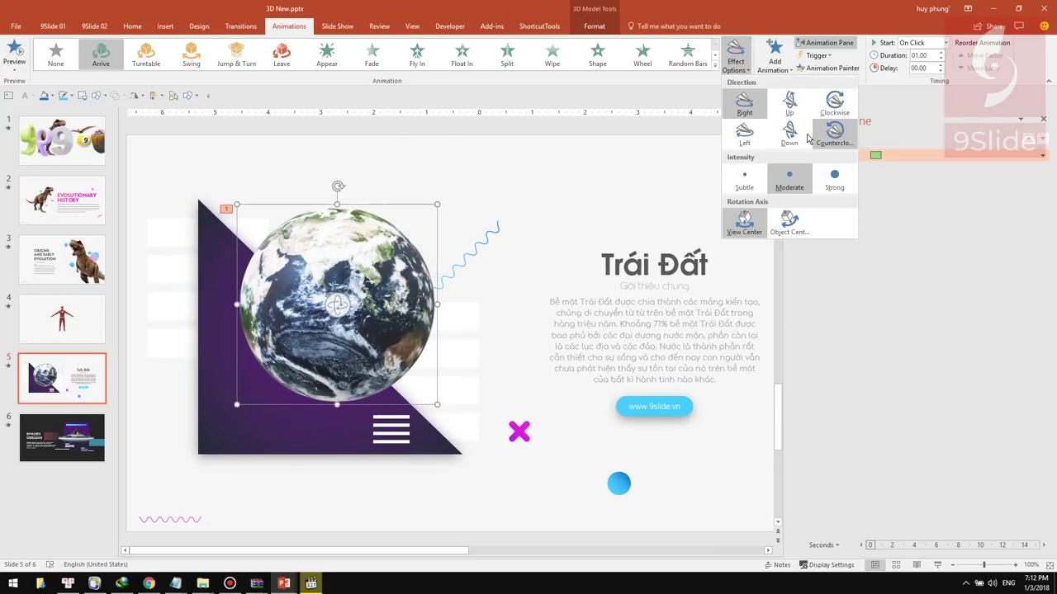
pyautogui.click(846, 189)
pyautogui.click(839, 138)
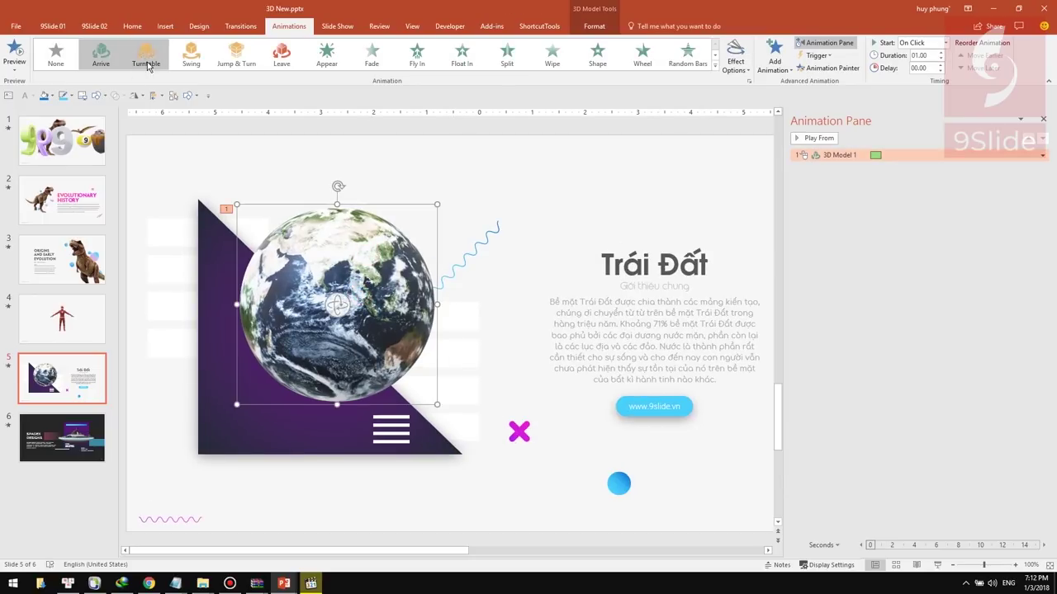
pyautogui.click(148, 64)
pyautogui.click(830, 139)
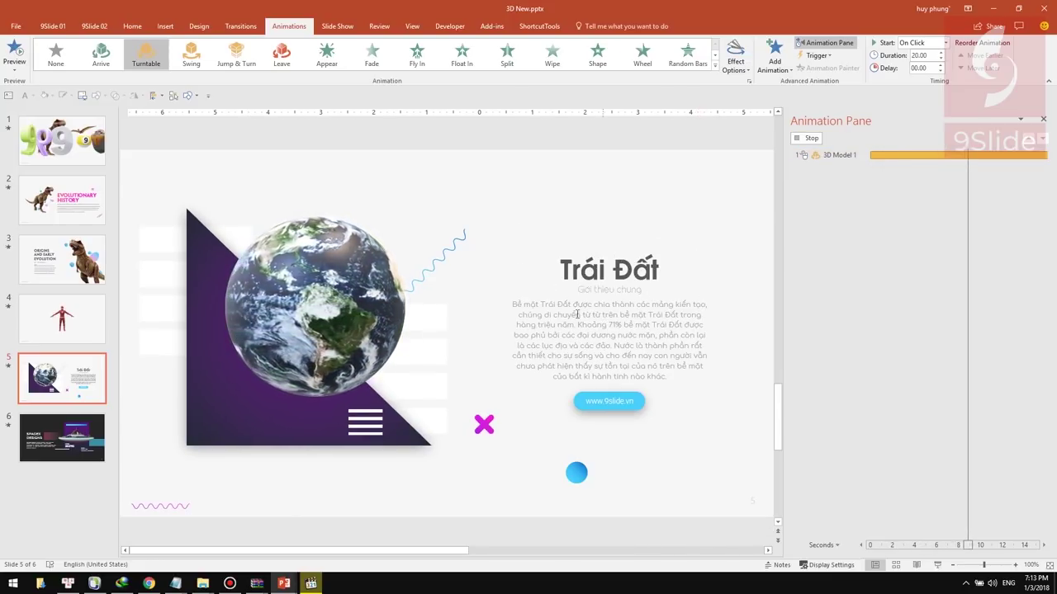
# Make the earth's Turntable animation spin continuously and preview it
pyautogui.click(736, 60)
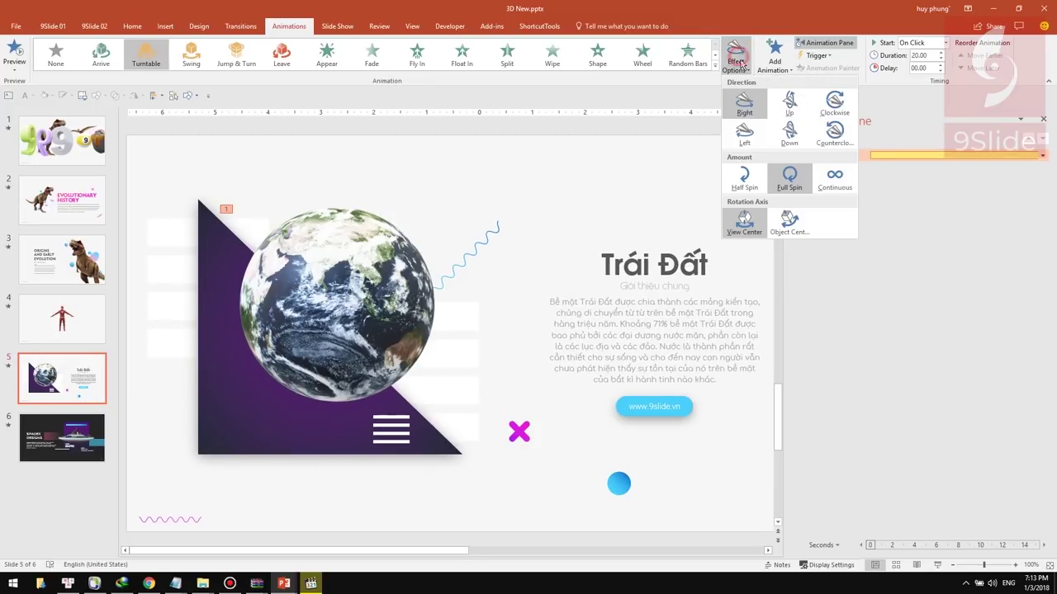
pyautogui.click(790, 104)
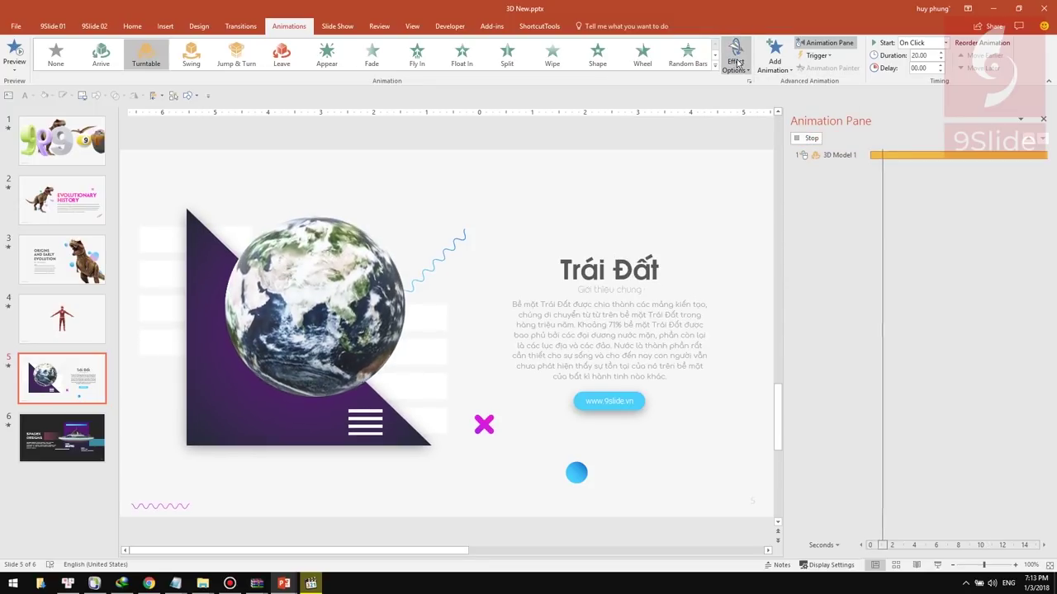
pyautogui.click(737, 63)
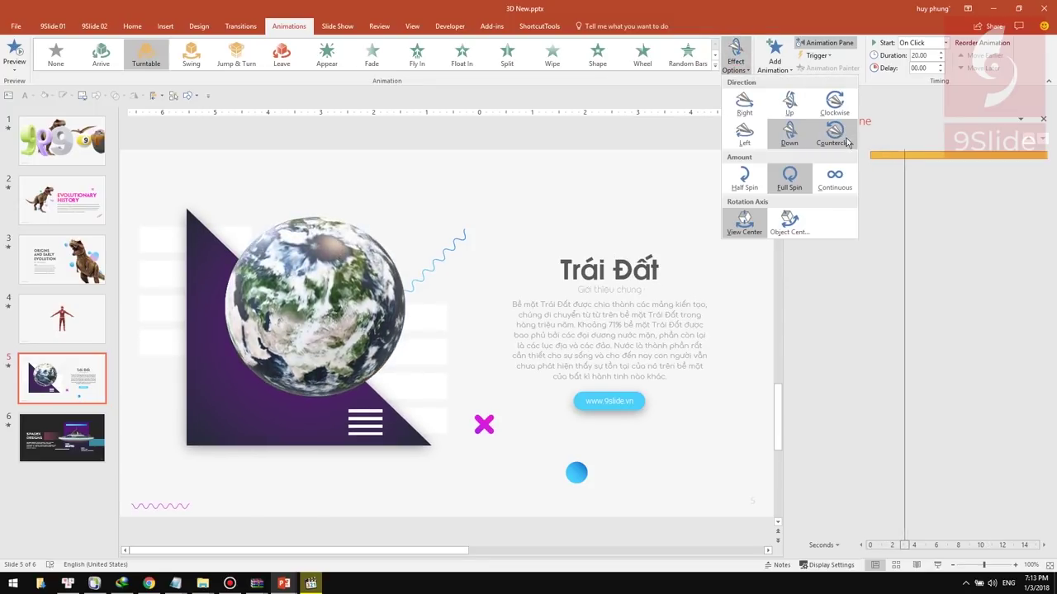
pyautogui.click(836, 188)
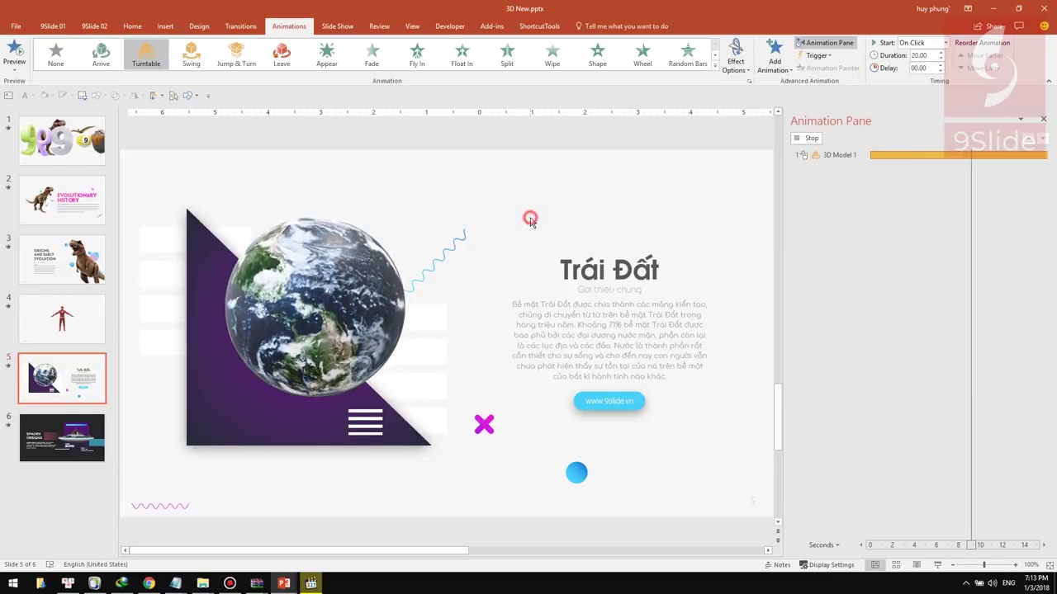
pyautogui.click(817, 138)
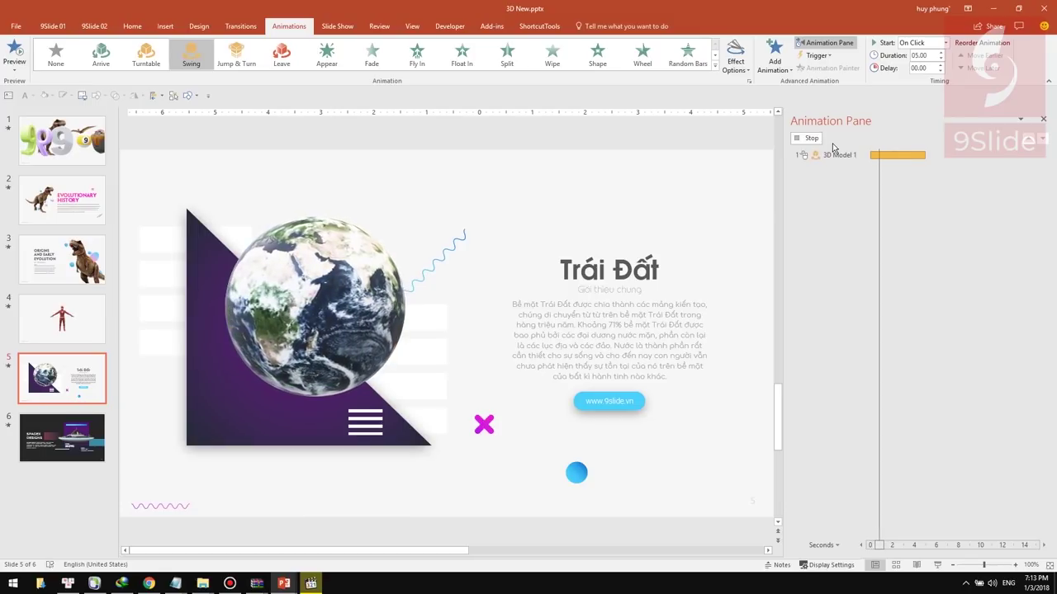
pyautogui.click(735, 64)
pyautogui.click(834, 219)
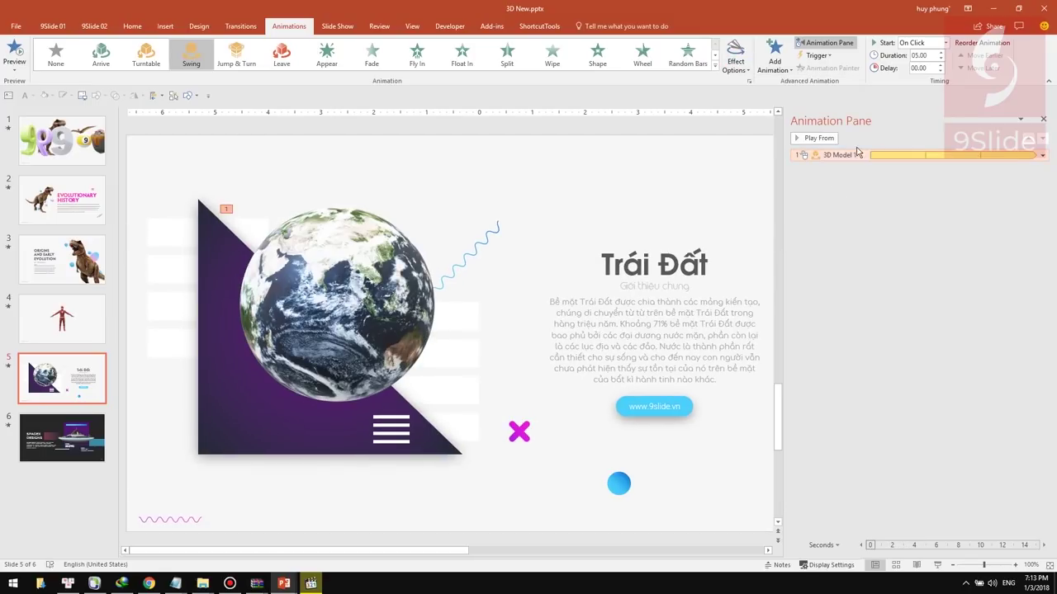
# Switch the earth's animation to Jump & Turn, preview it, and set its direction toward the front
pyautogui.click(236, 53)
pyautogui.click(820, 138)
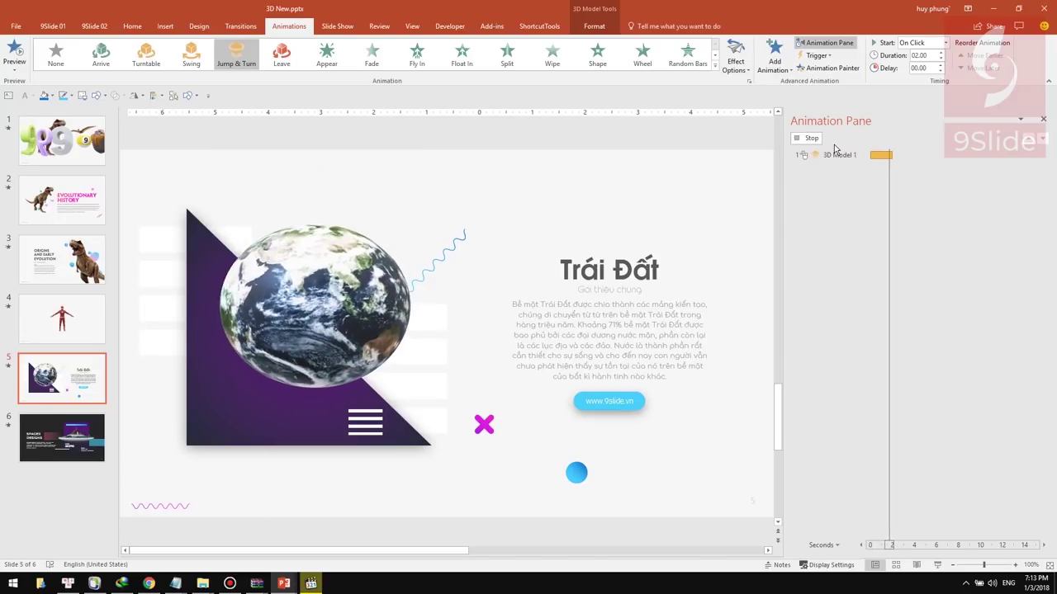
pyautogui.click(735, 64)
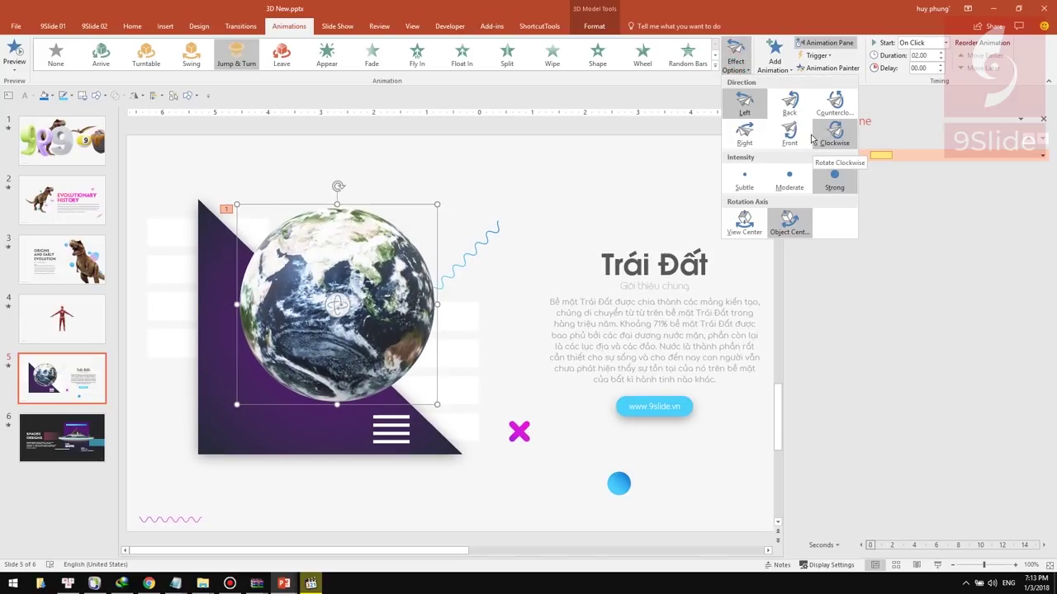
pyautogui.click(809, 138)
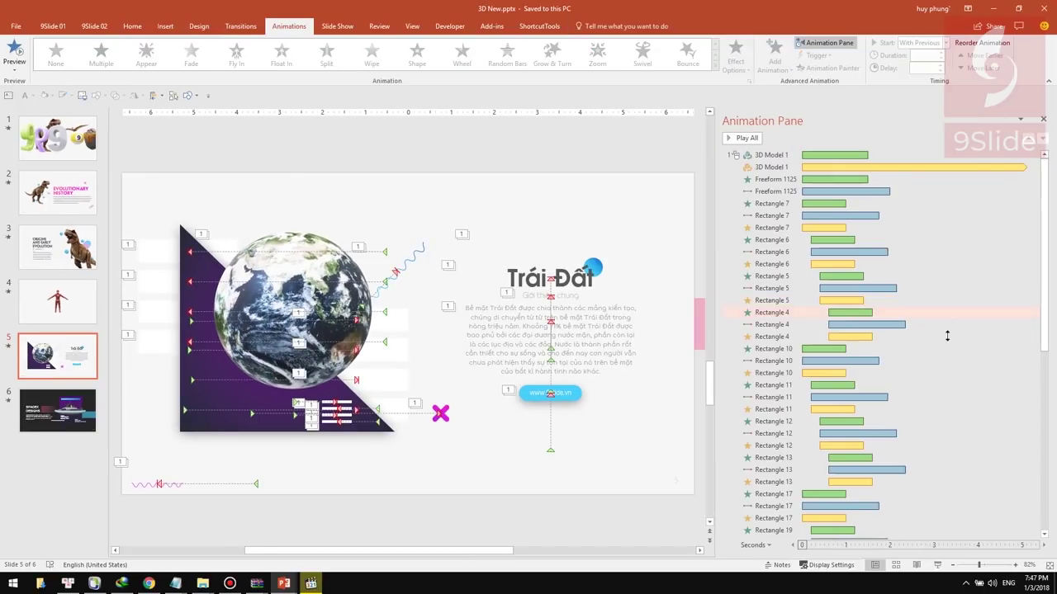
# Play all of slide 5's animations, then present slide 5 full screen with Shift+F5
pyautogui.click(753, 140)
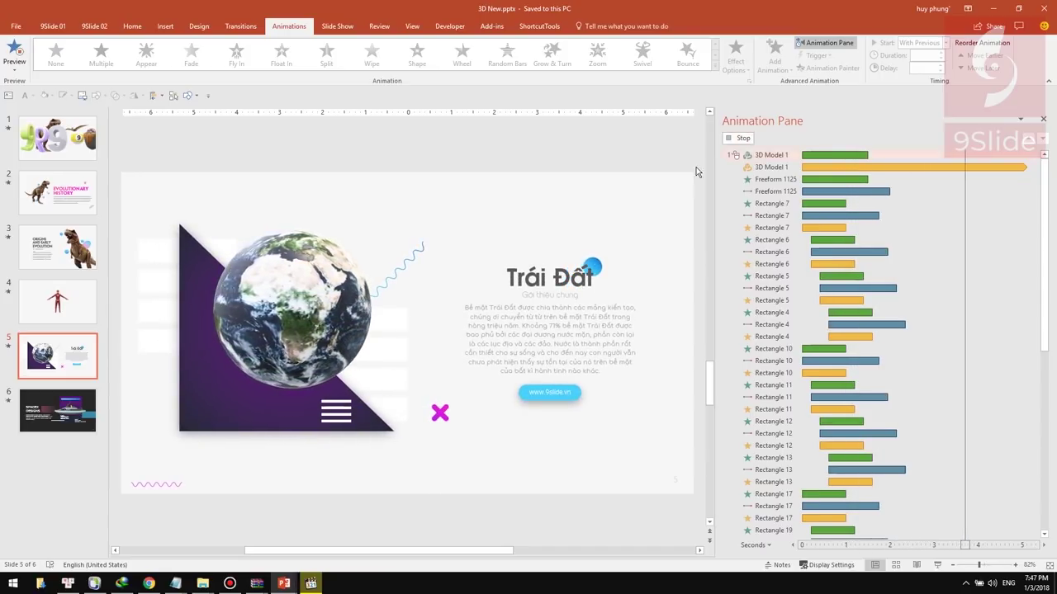
pyautogui.hotkey('shift', 'F5')
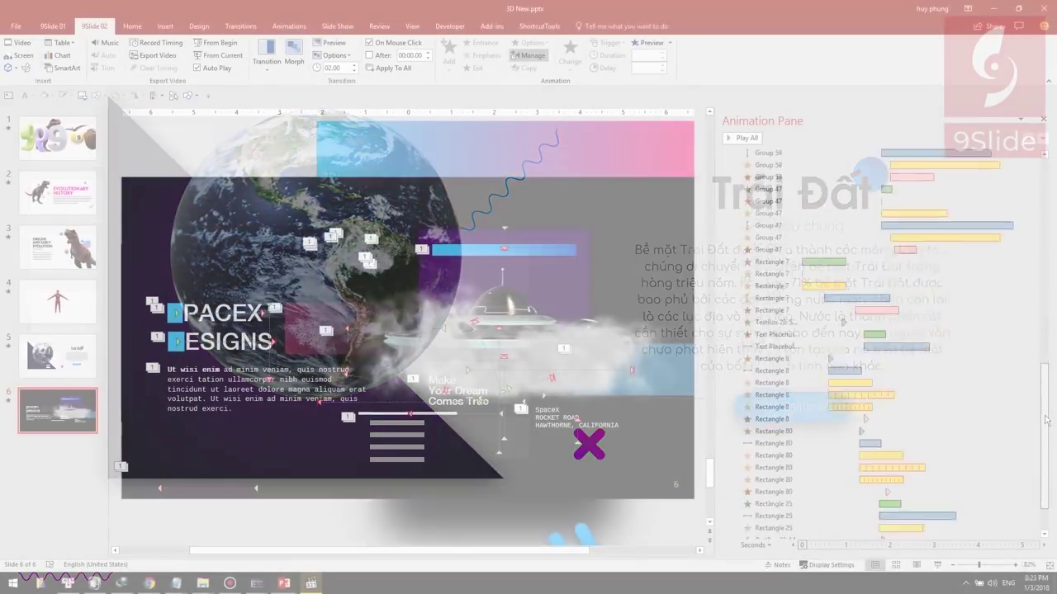
# Bring slide 6 into view and present it full screen to watch the UFO beside 'SPACEX DESIGNS'
pyautogui.moveTo(1045, 420); pyautogui.dragTo(1048, 150)
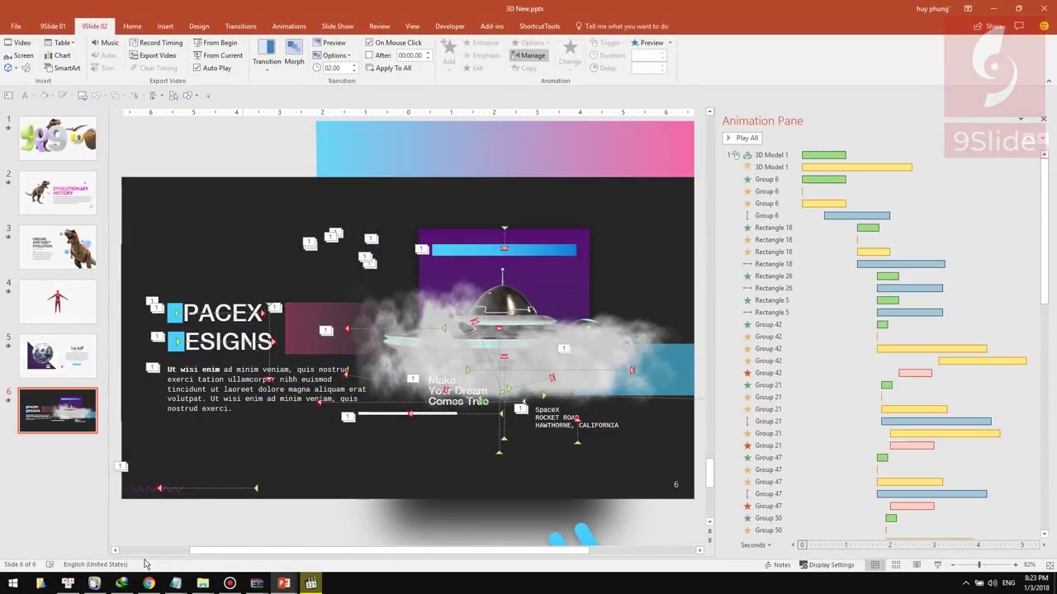
pyautogui.hotkey('shift', 'F5')
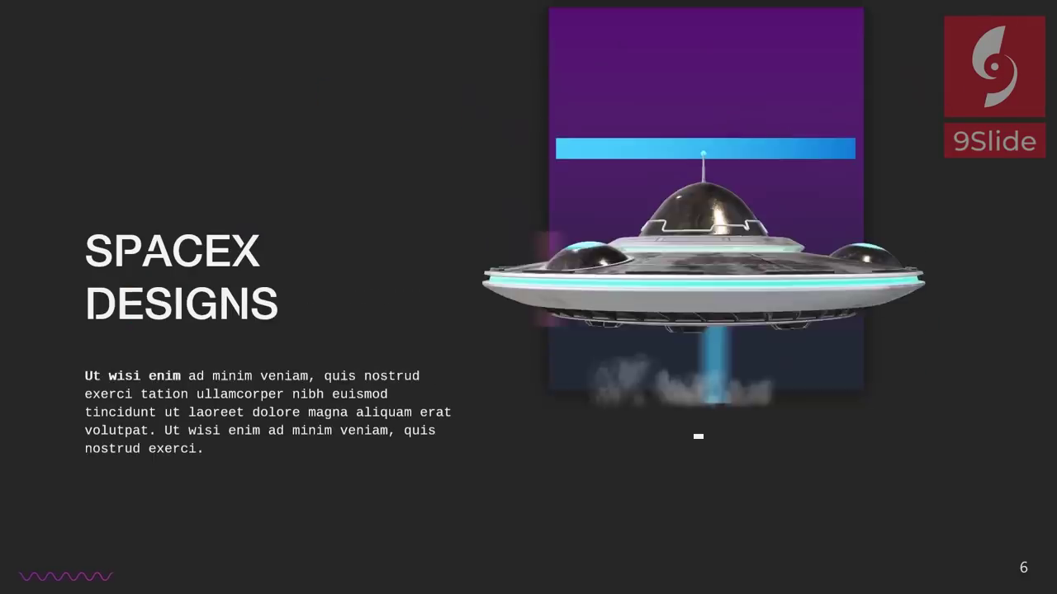